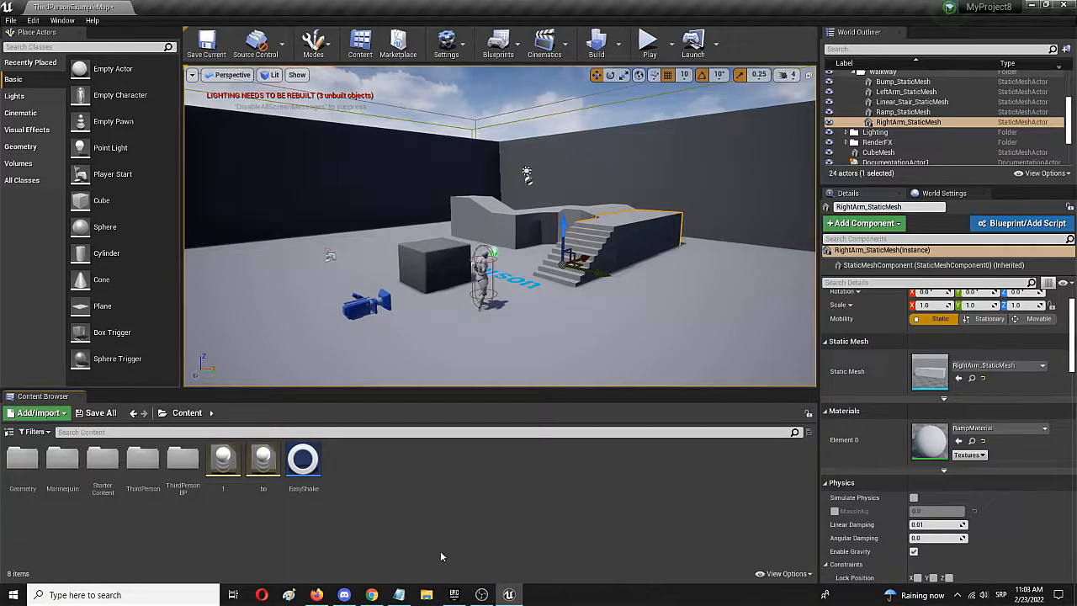
Create a new material named Flick in the Content folder.
right_click(364, 468)
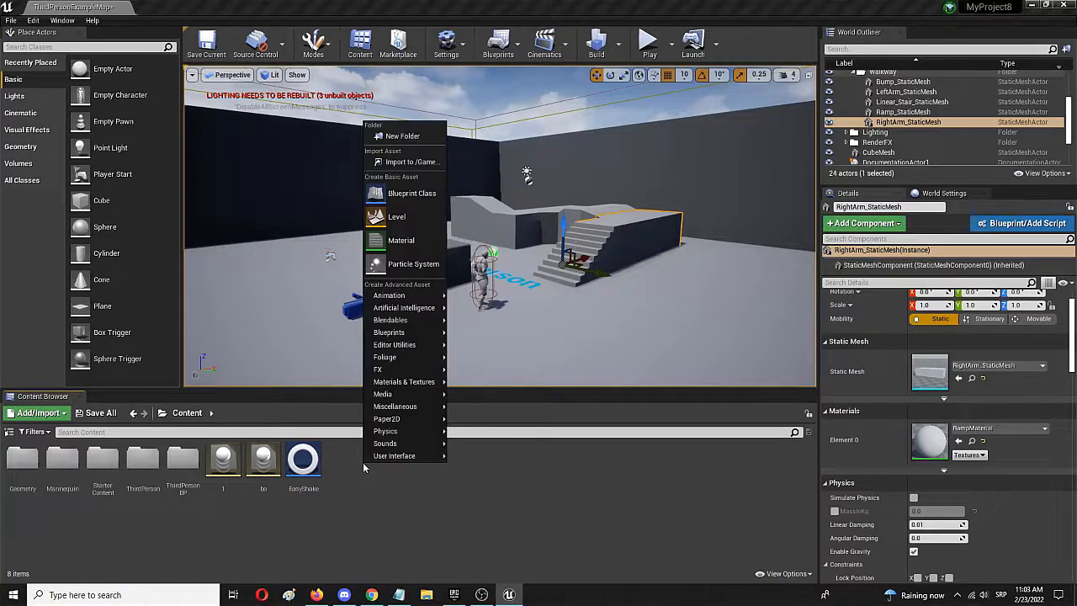
left_click(402, 241)
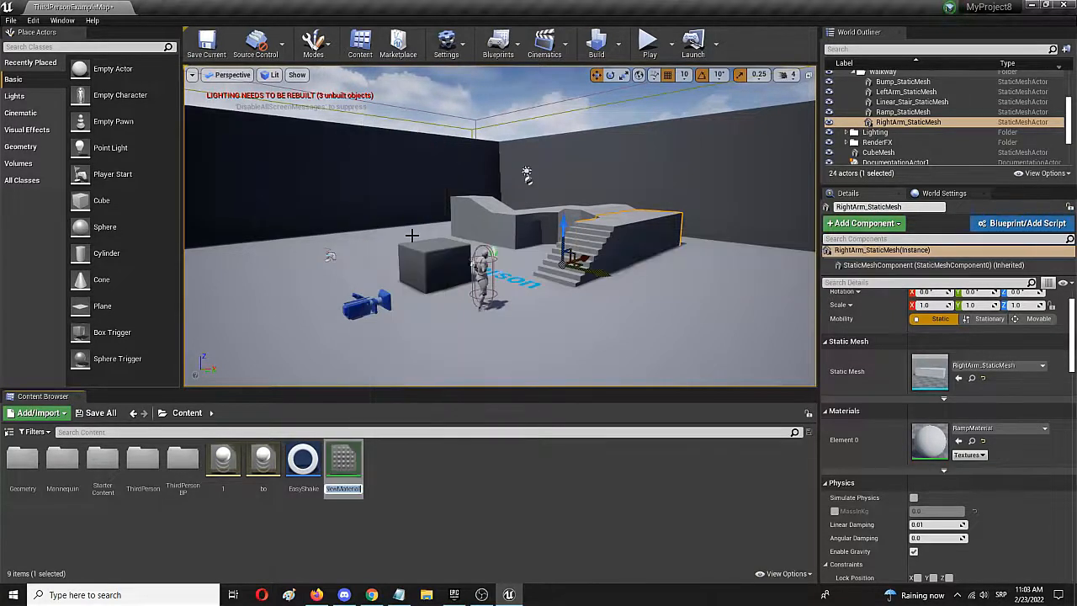
type("Flick")
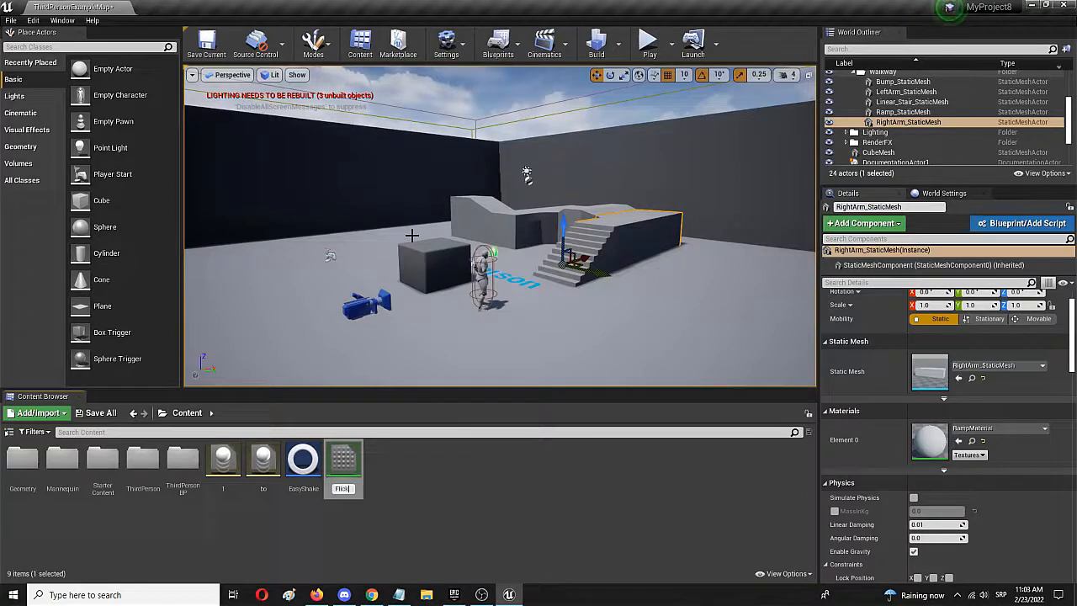
key("Return")
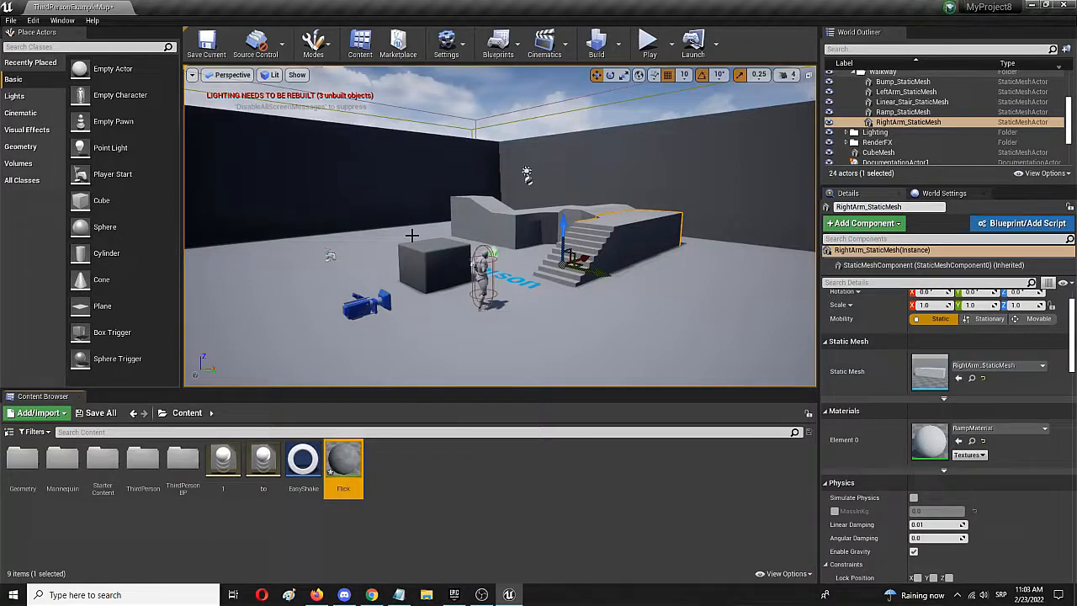
Open the Flick material for editing and set its material domain to Light Function.
double_click(344, 461)
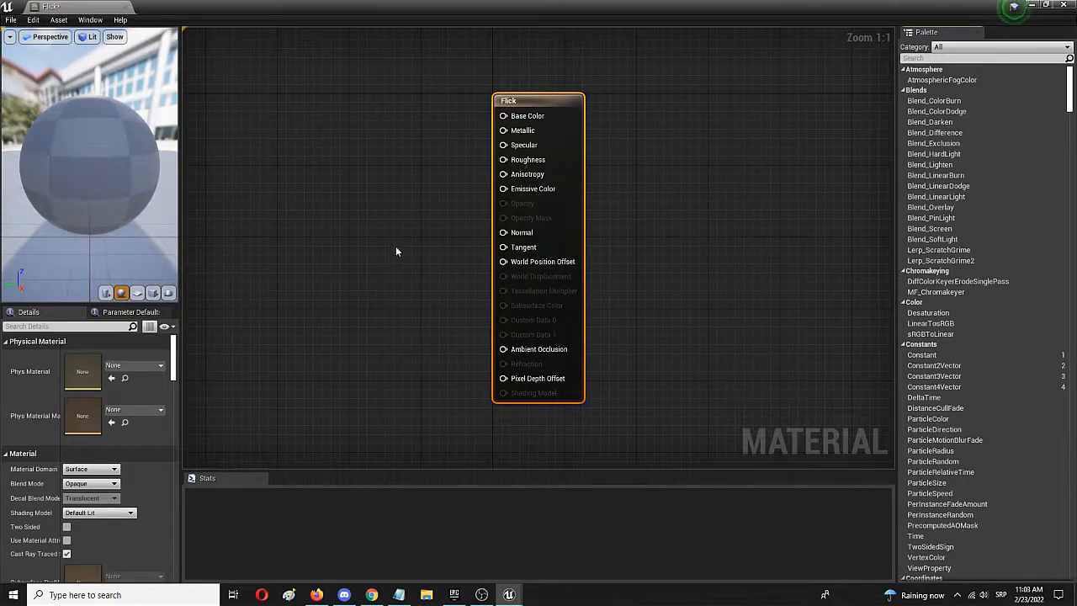
left_click(99, 470)
left_click(99, 469)
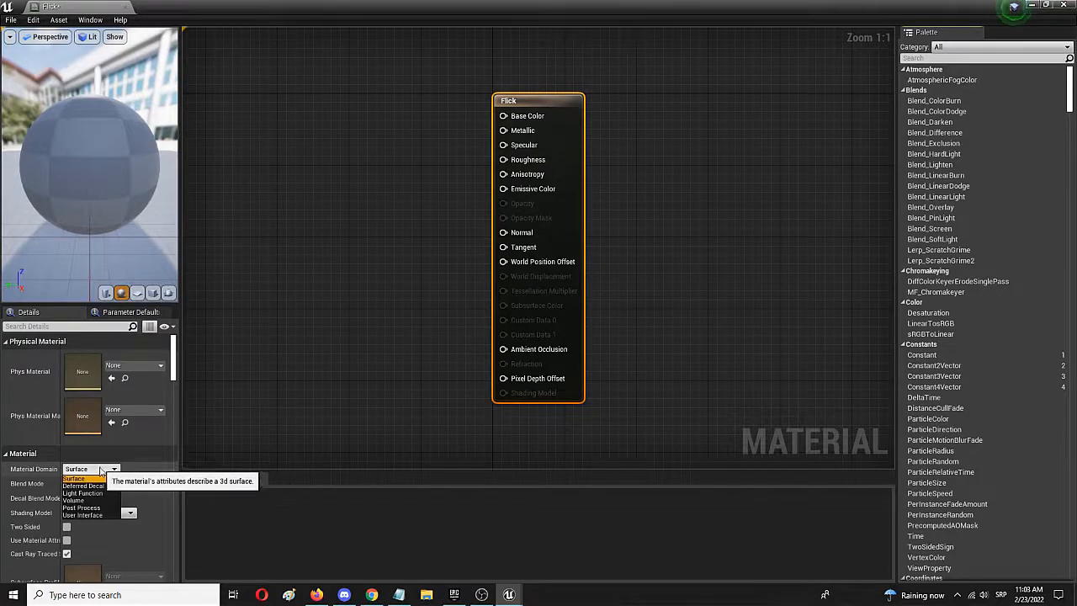
left_click(99, 470)
left_click(104, 494)
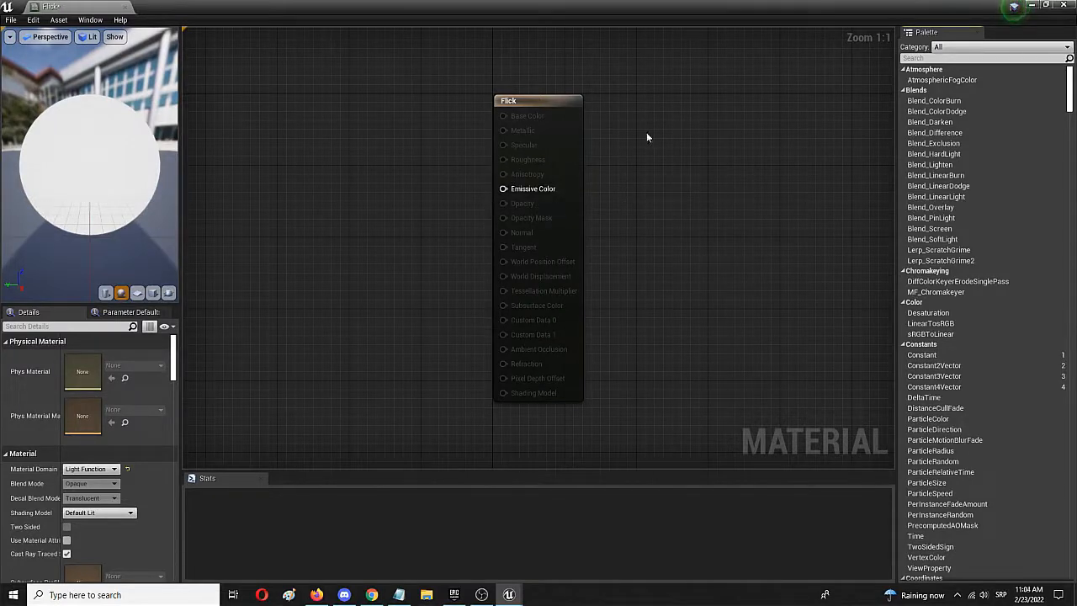
Add a Constant node to the material graph, well before the Flick output node.
right_click_drag(401, 181, 525, 198)
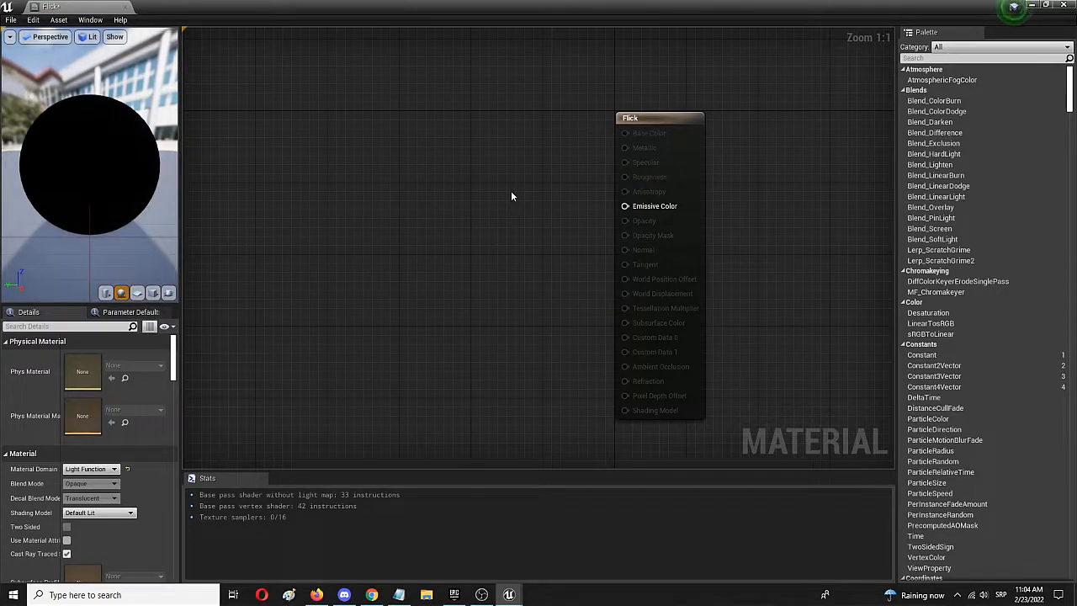
right_click(308, 193)
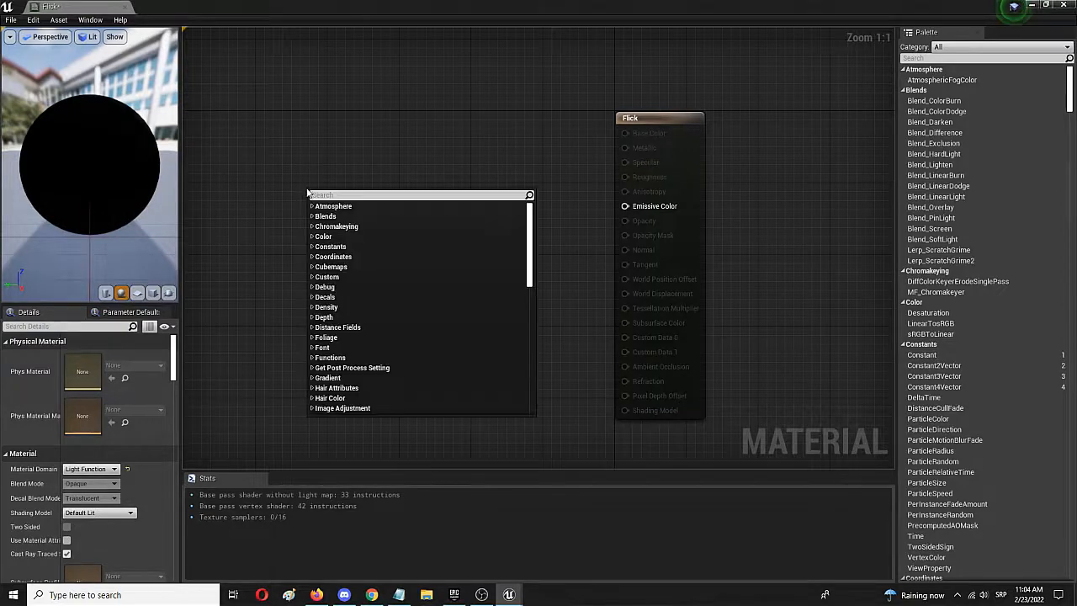
type("co")
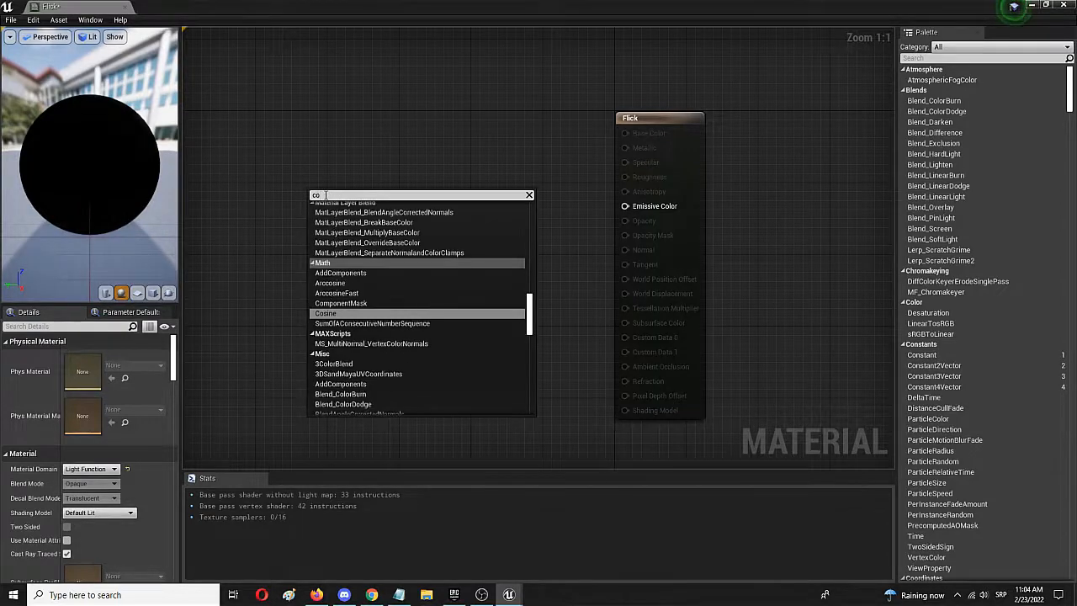
type("nsta")
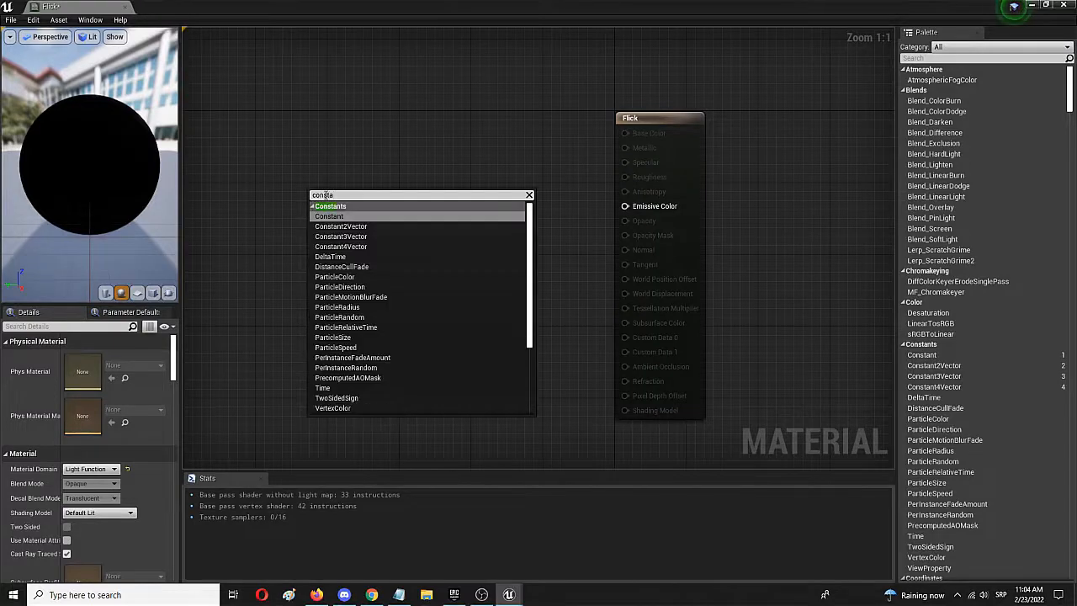
left_click(368, 216)
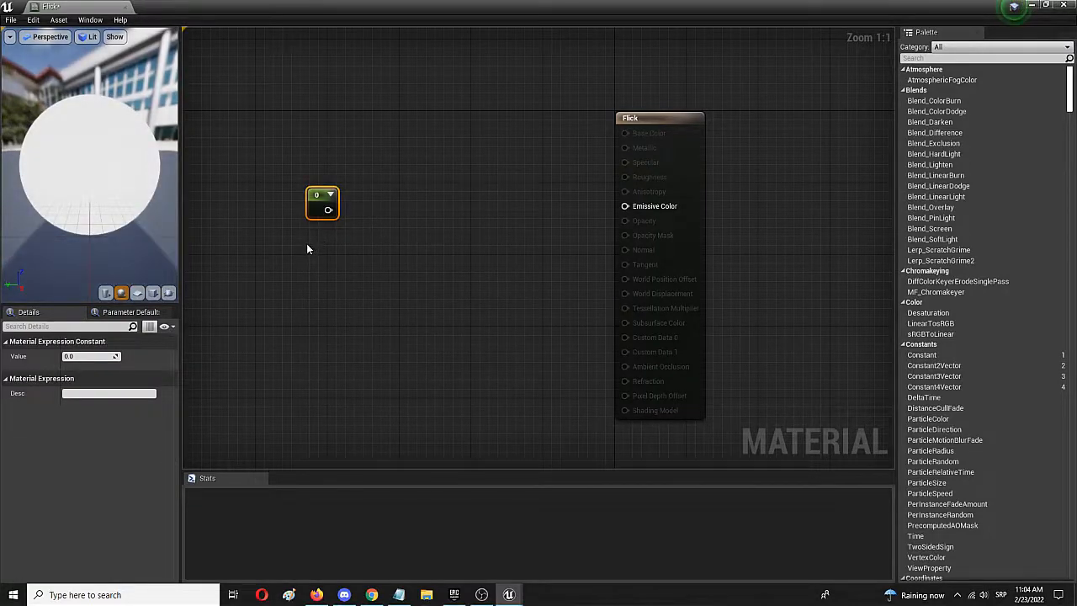
Add a Time node and place it just below the Constant node.
right_click(307, 249)
type("time")
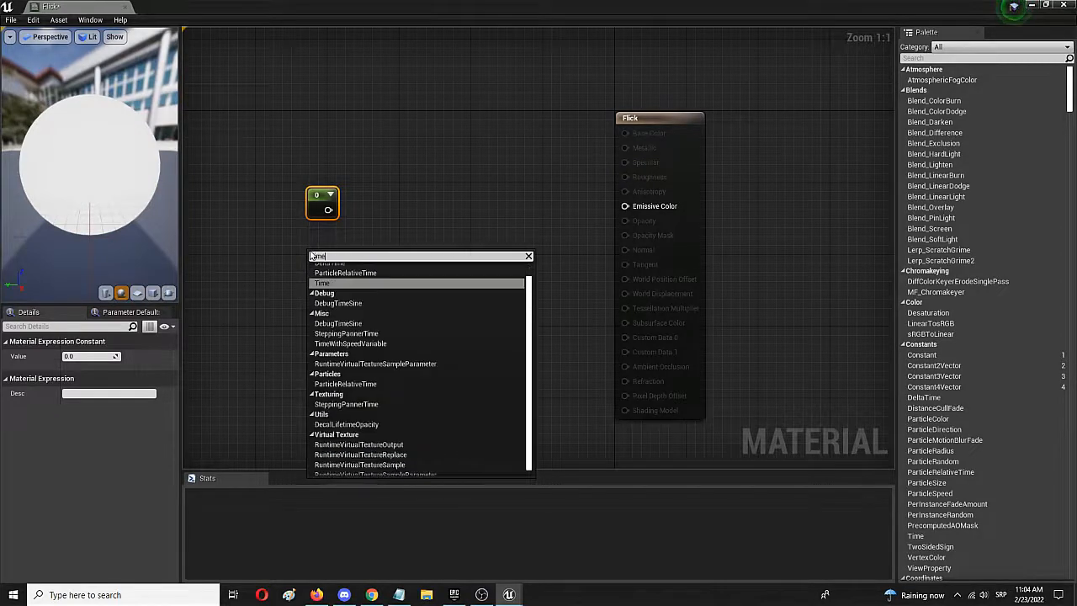
left_click(320, 284)
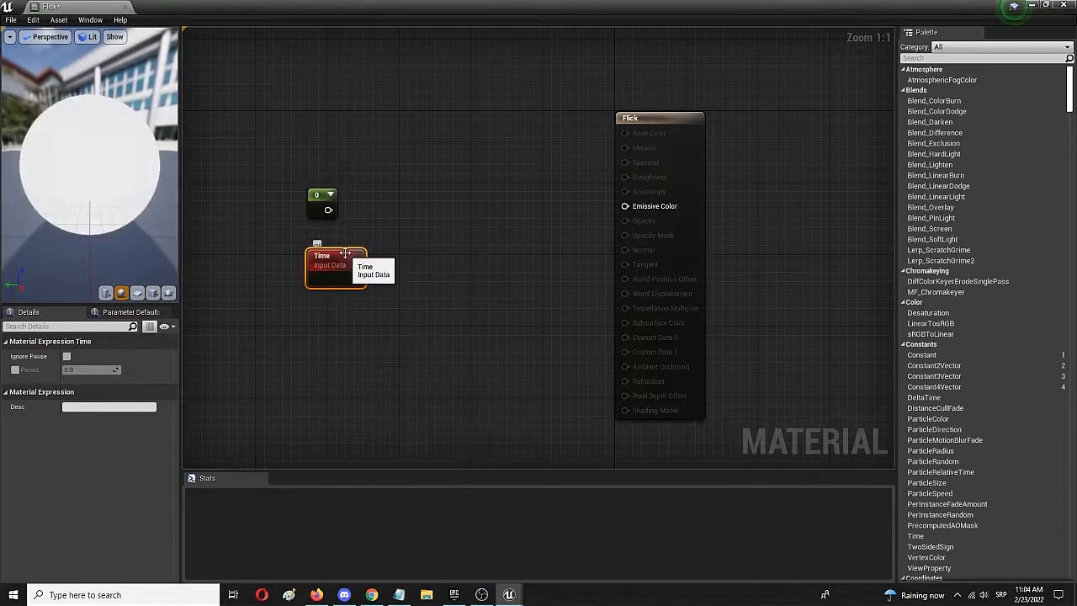
left_click_drag(345, 253, 310, 250)
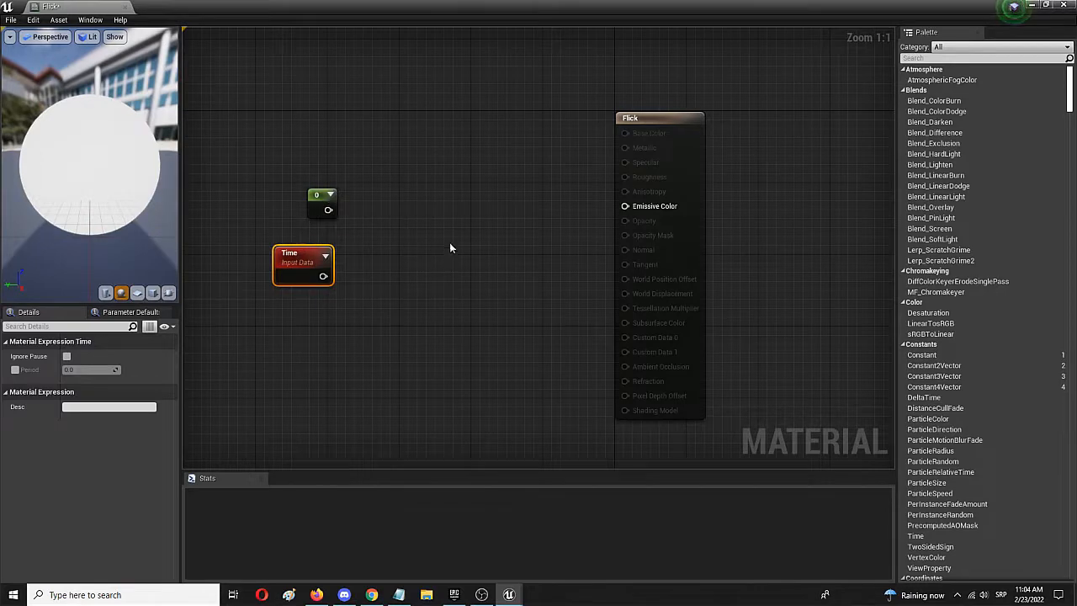
Add a Multiply node and connect the Constant to its A input and Time to its B input.
right_click(374, 226)
type("multiply")
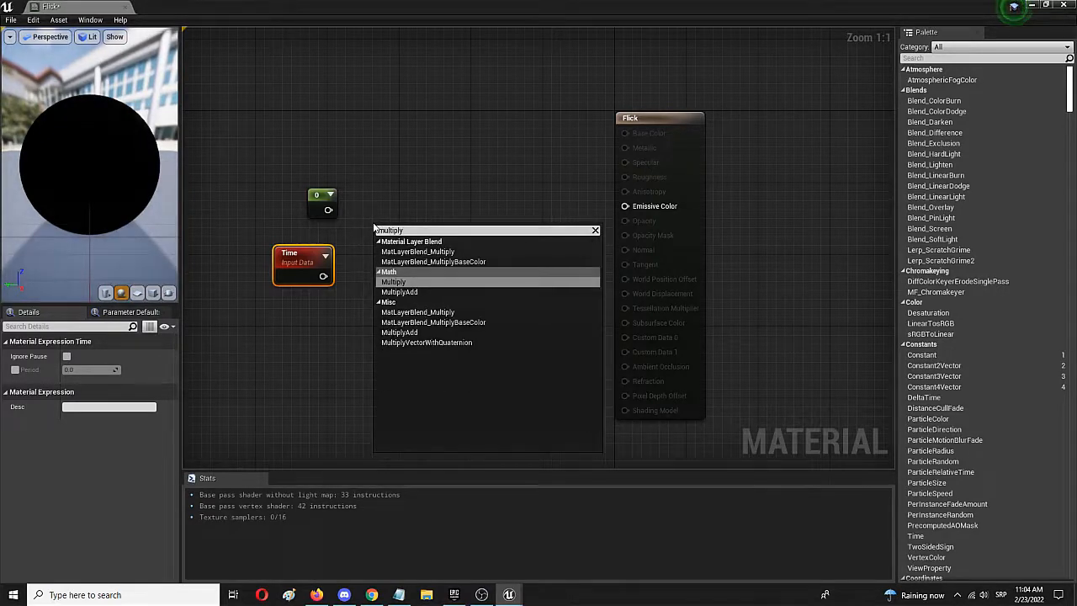
left_click(399, 282)
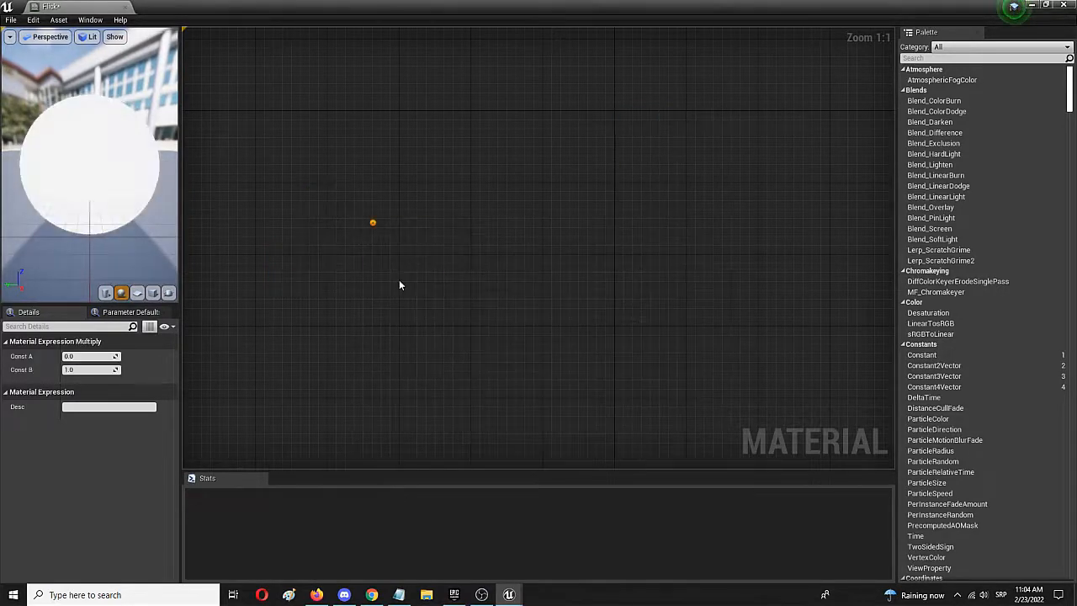
left_click_drag(329, 211, 382, 245)
left_click_drag(324, 276, 385, 260)
Convert the Constant node to a parameter named Flickr_speed and move it slightly away from the Multiply node.
left_click(317, 194)
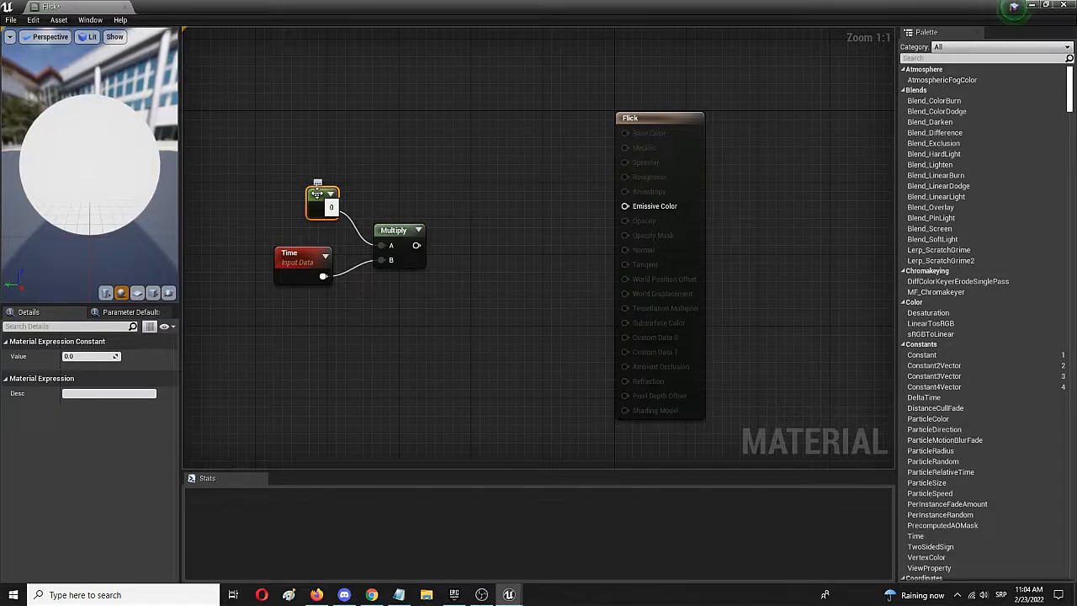
right_click(316, 195)
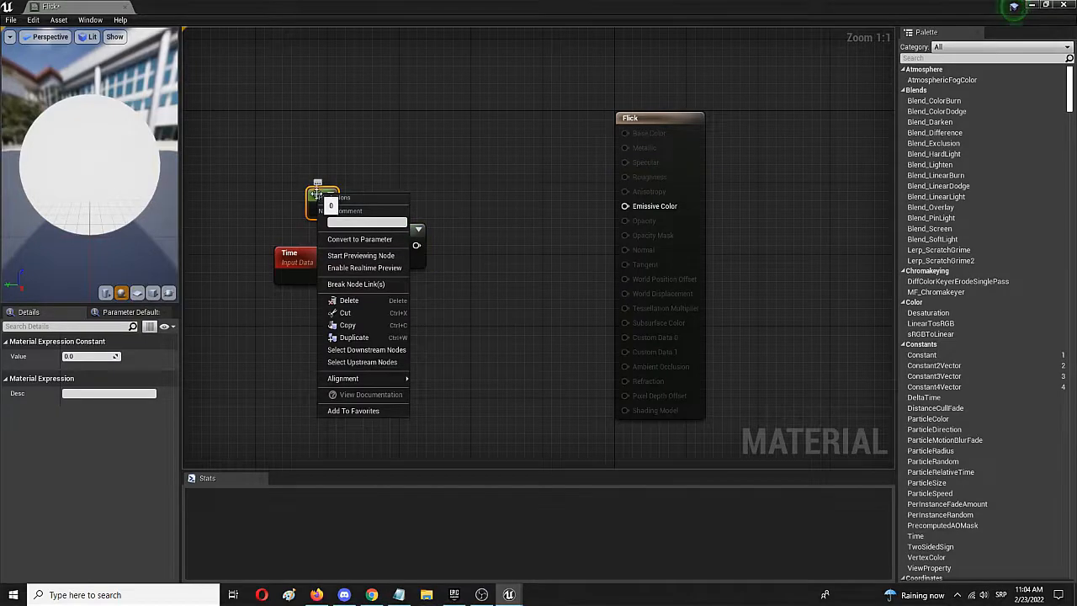
left_click(347, 241)
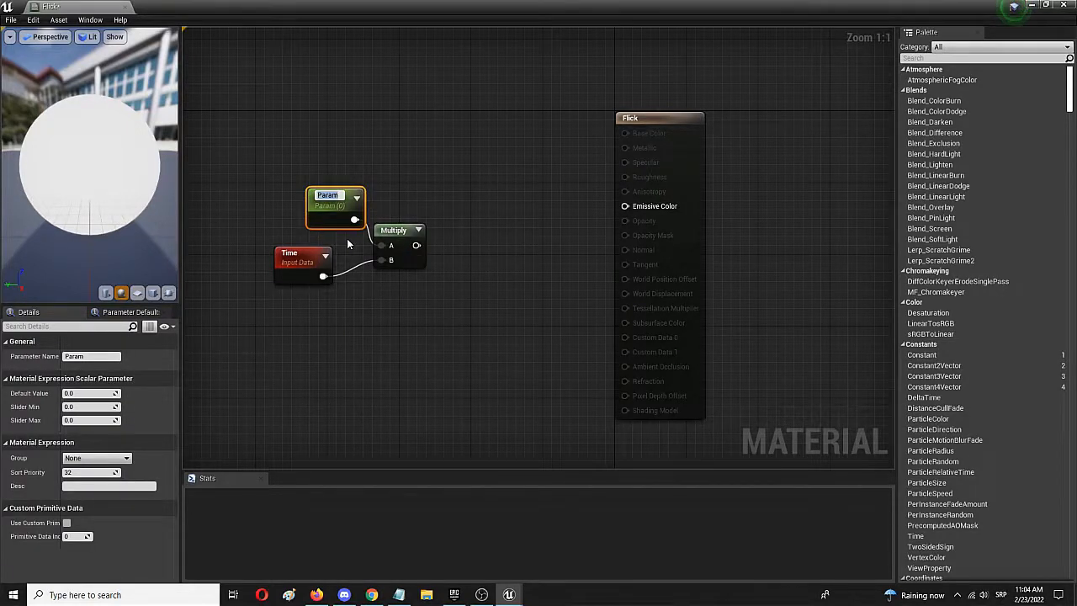
type("Flickr_speed")
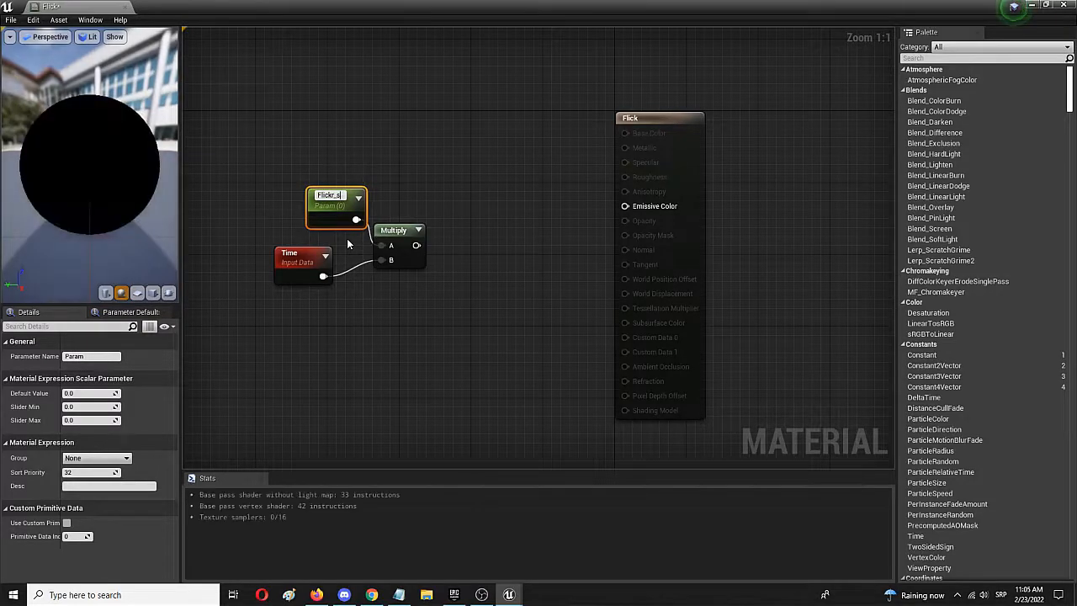
key("Return")
mouse_move(341, 196)
left_mouse_down()
mouse_move(223, 189)
mouse_move(327, 183)
left_mouse_up()
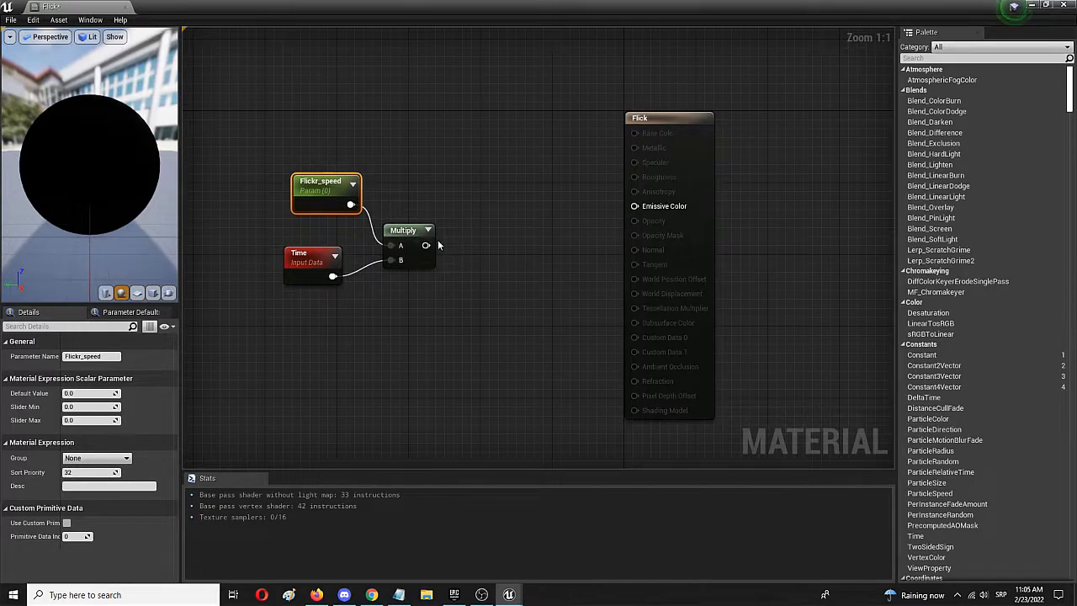
Add a Sine node fed by the Multiply node's output.
left_click_drag(423, 245, 481, 217)
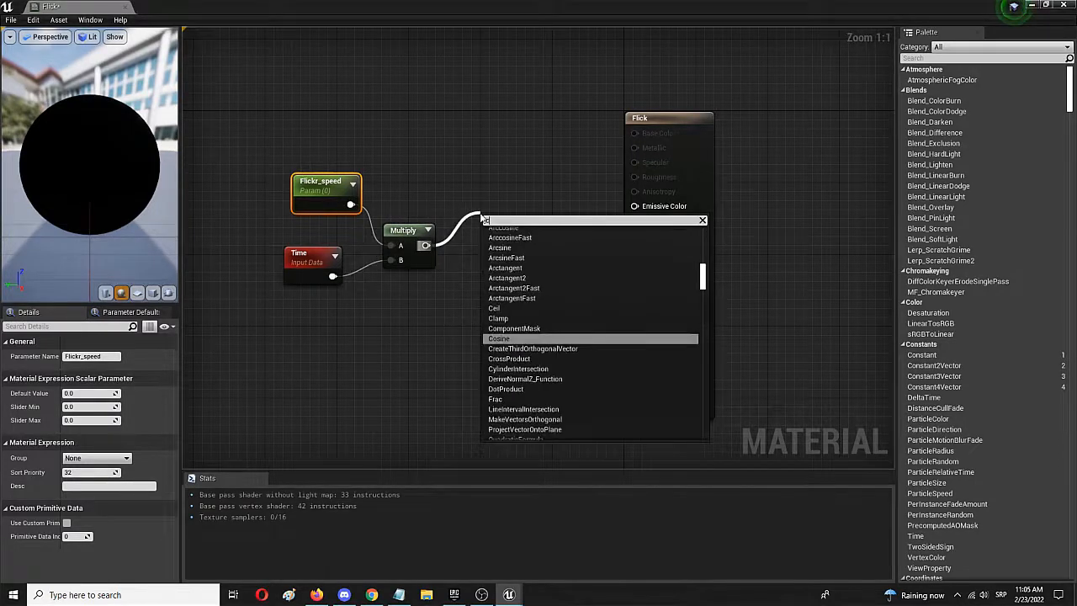
type("cine")
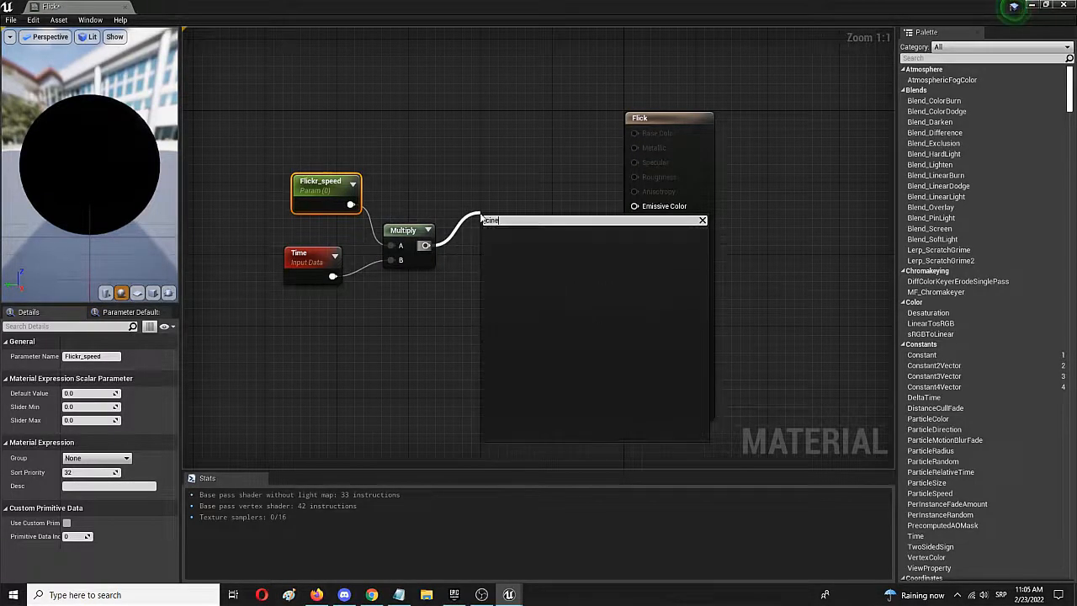
key("BackSpace")
key("BackSpace")
key("BackSpace")
key("BackSpace")
type("sine")
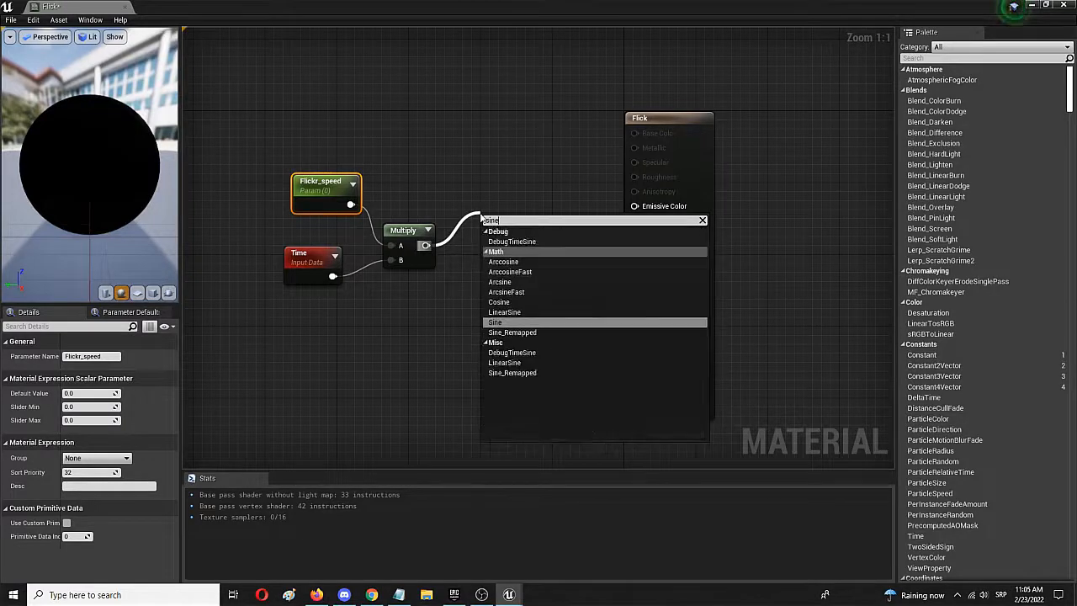
left_click(522, 323)
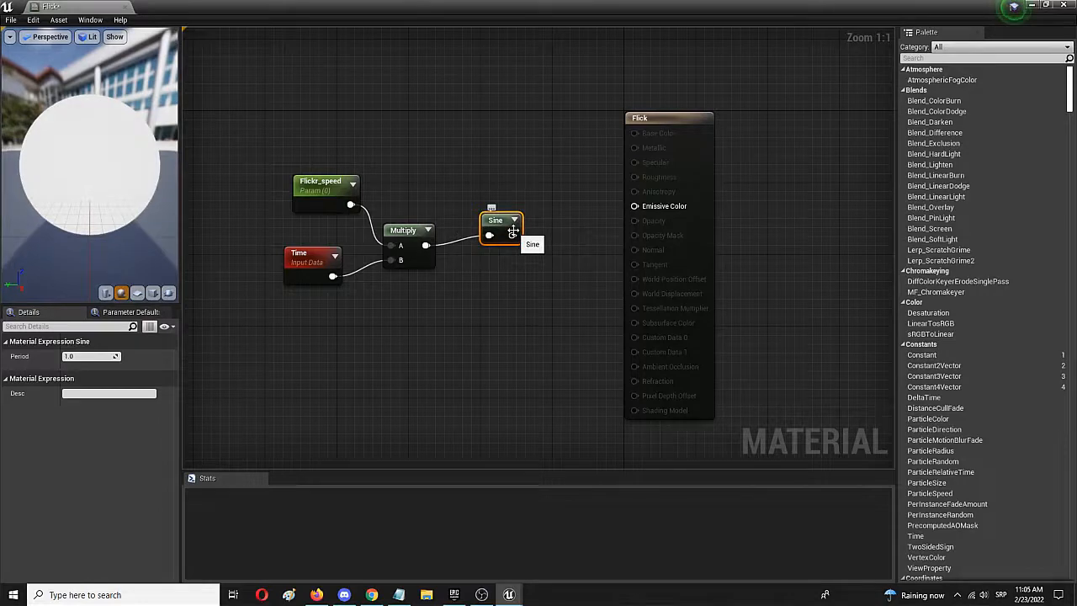
Add a Frac node fed by the Sine output and connect its result to the material's Emissive Color.
left_click_drag(512, 234, 545, 238)
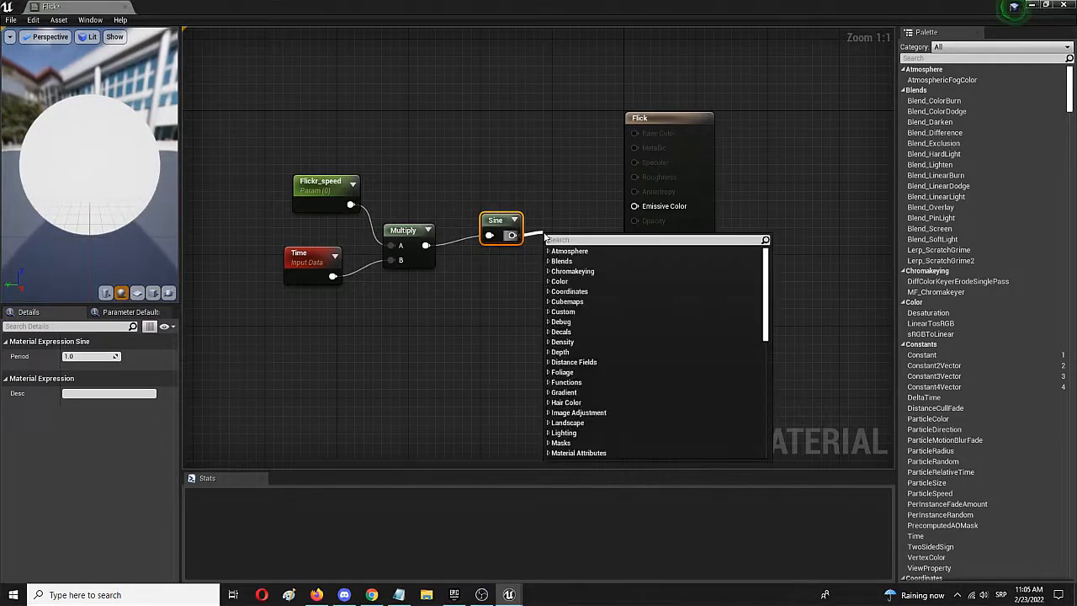
type("frac")
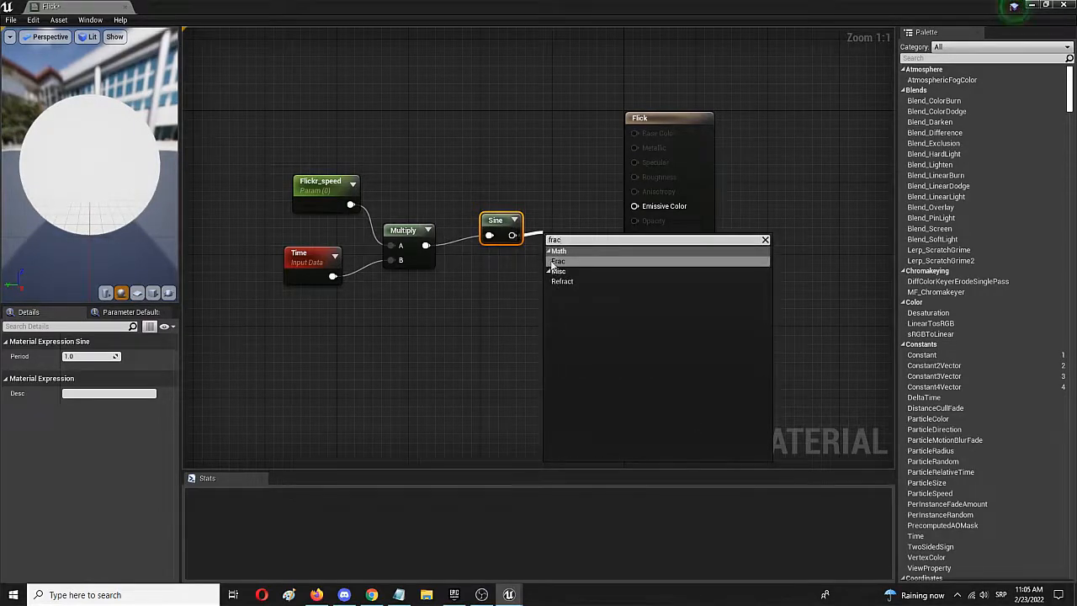
left_click(554, 261)
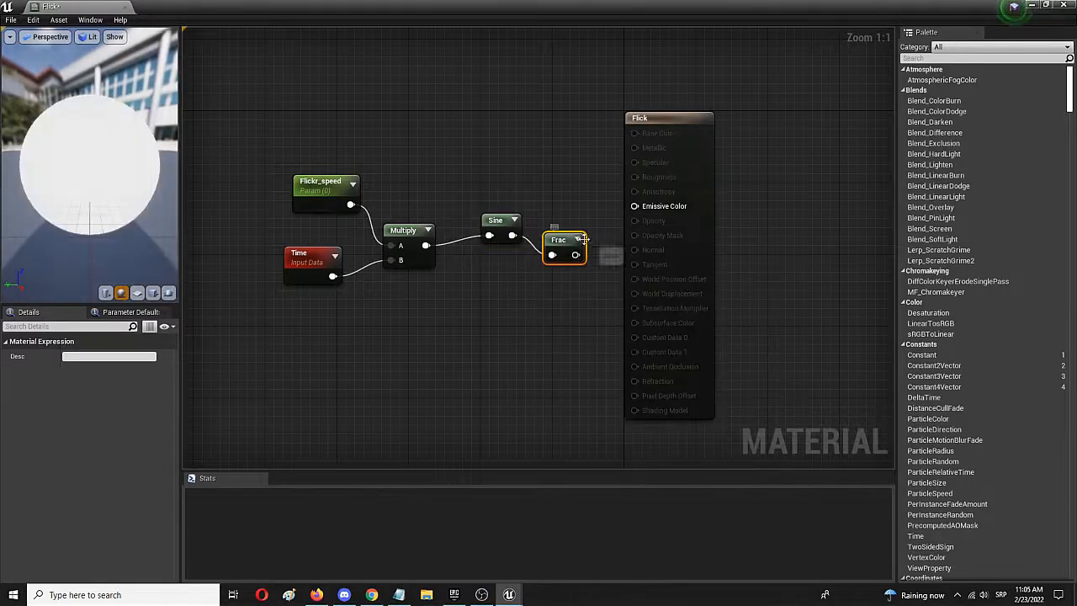
left_click_drag(572, 240, 573, 211)
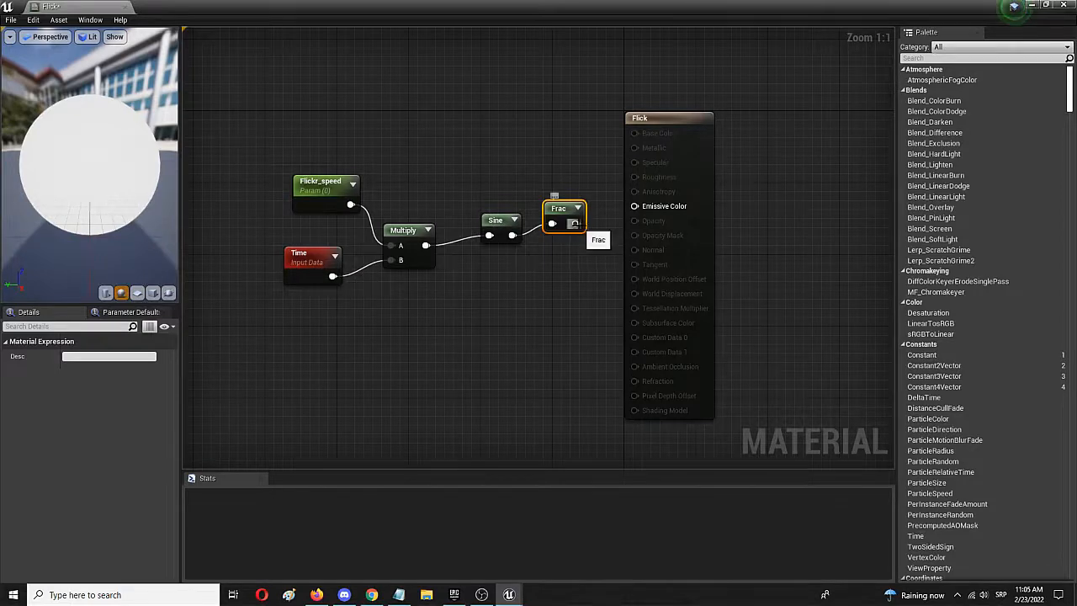
left_click_drag(573, 223, 636, 207)
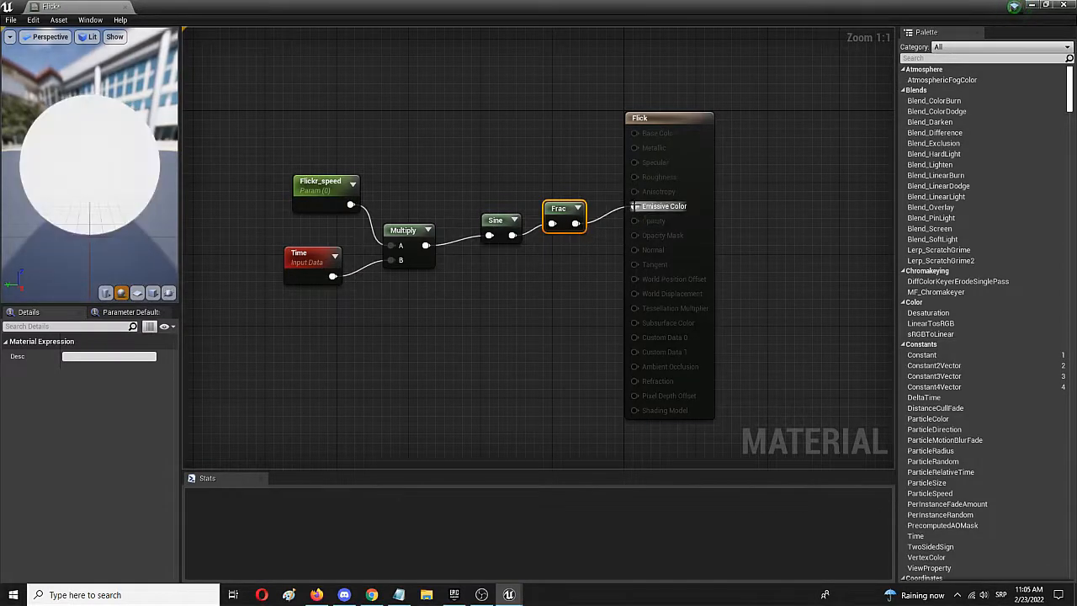
left_click(543, 281)
Set the default value of the Flickr_speed parameter to 3.
left_click_drag(325, 182, 305, 181)
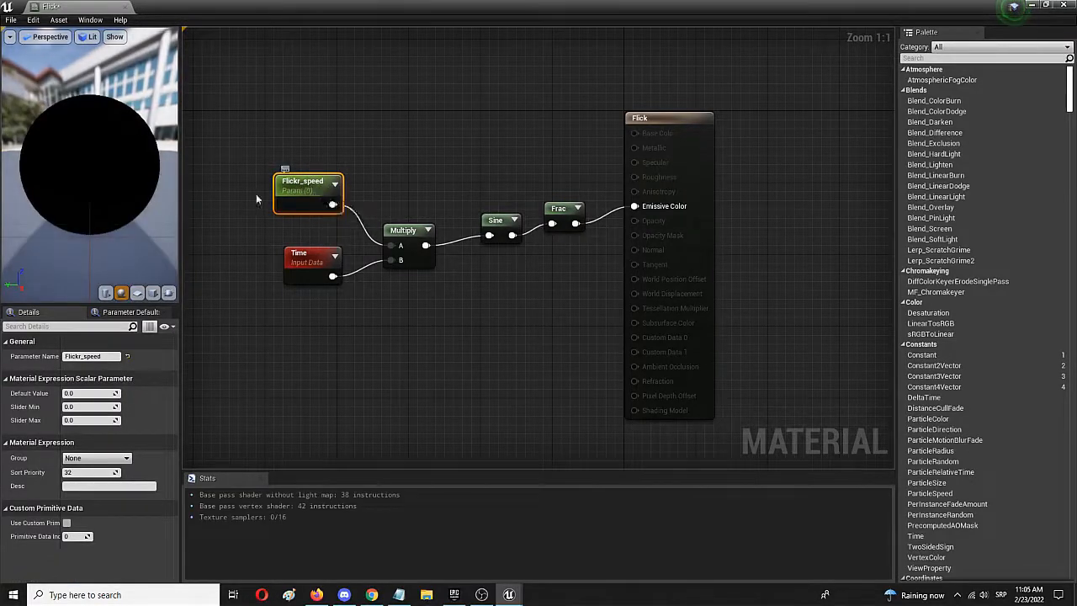
double_click(324, 189)
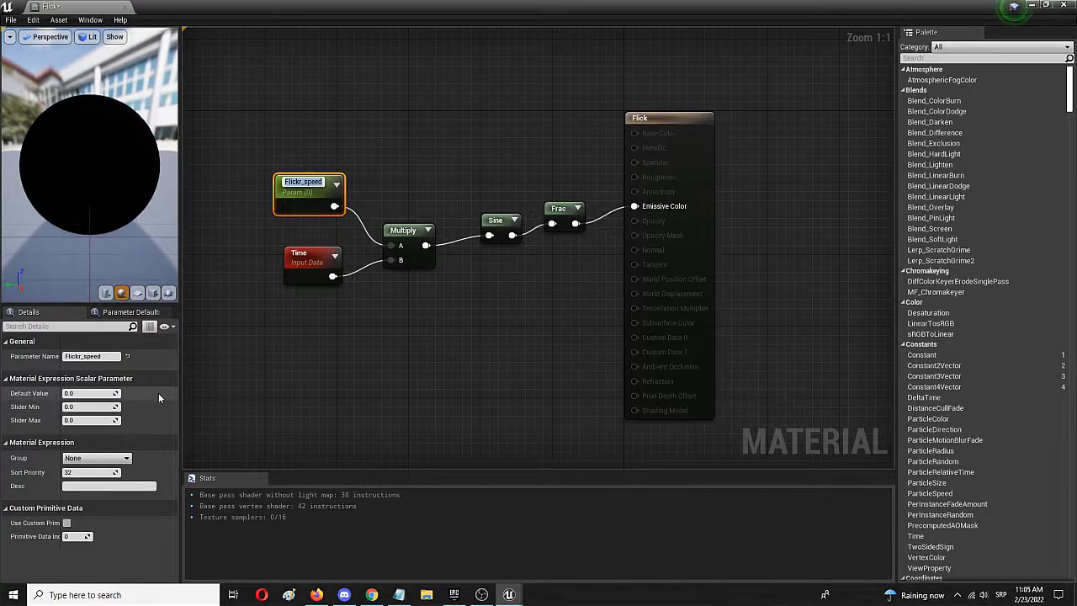
left_click(94, 394)
left_click(94, 394)
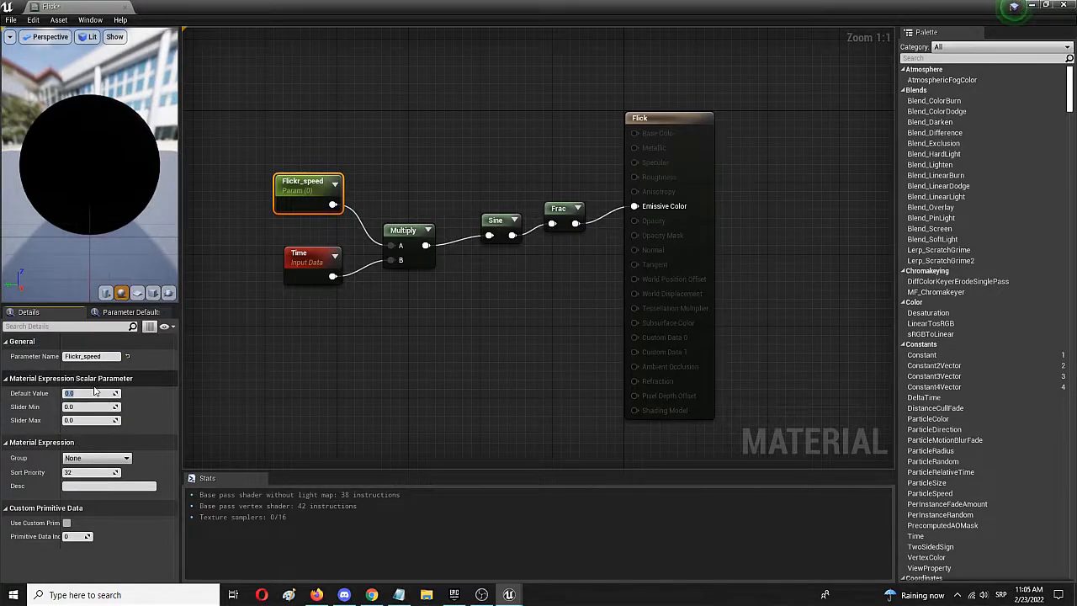
type("3")
key("Return")
left_click(293, 389)
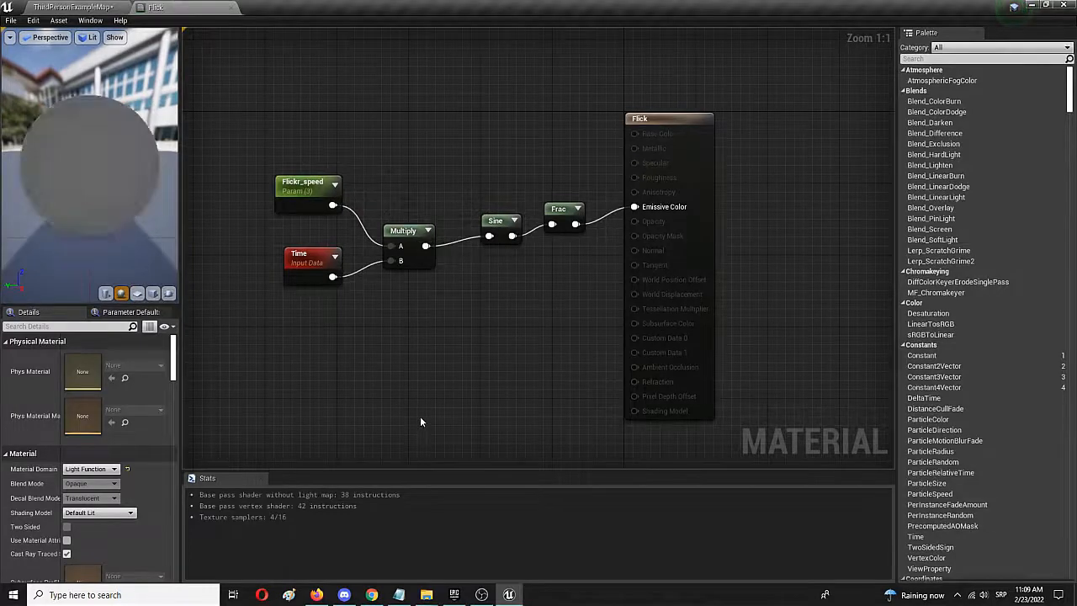
Save all modified assets and return to the ThirdPersonExampleMap level.
left_click(12, 20)
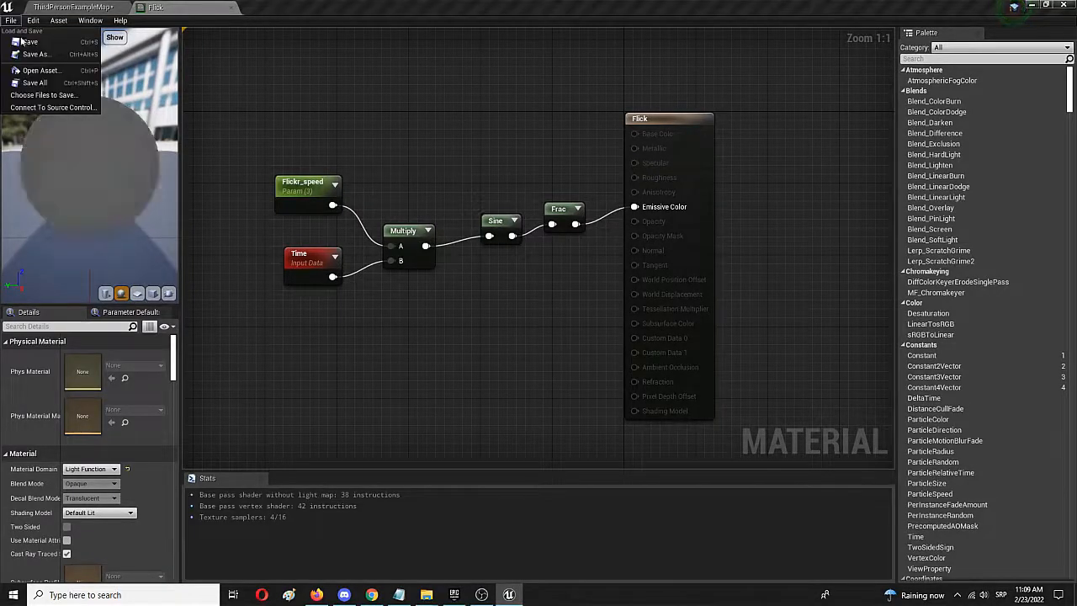
left_click(35, 82)
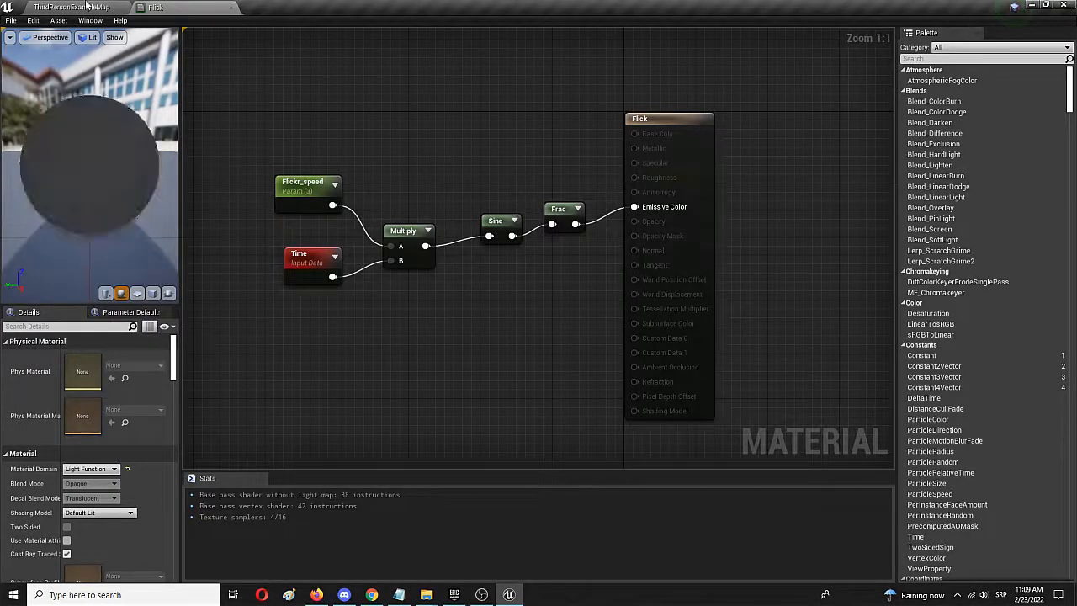
left_click(87, 7)
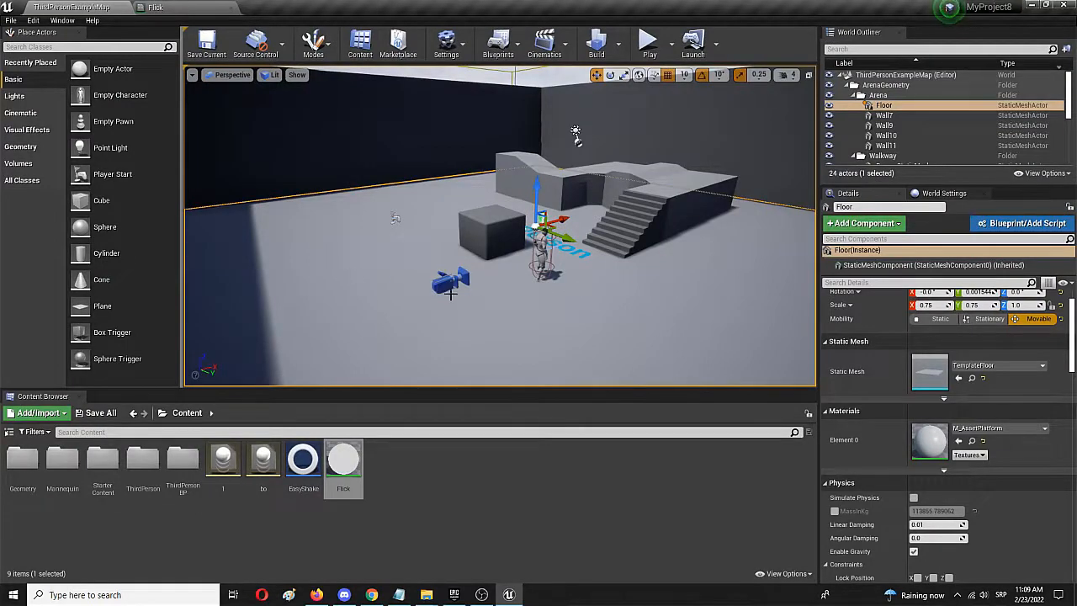
Place a sphere above the open floor in front of the character and apply the Flick material to it.
left_click_drag(100, 227, 381, 167)
left_click(384, 243)
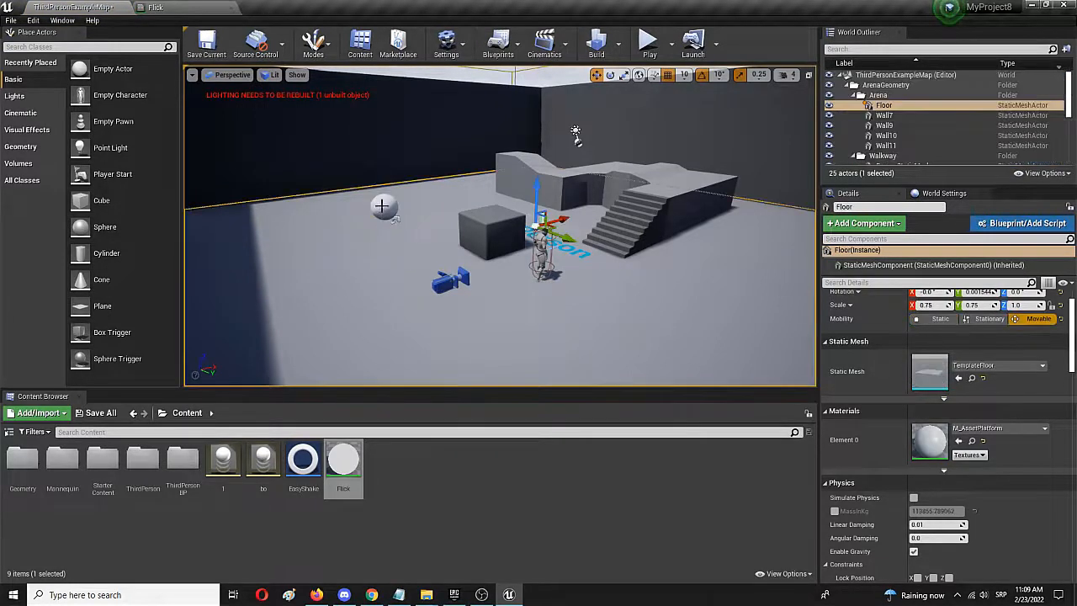
left_click(377, 205)
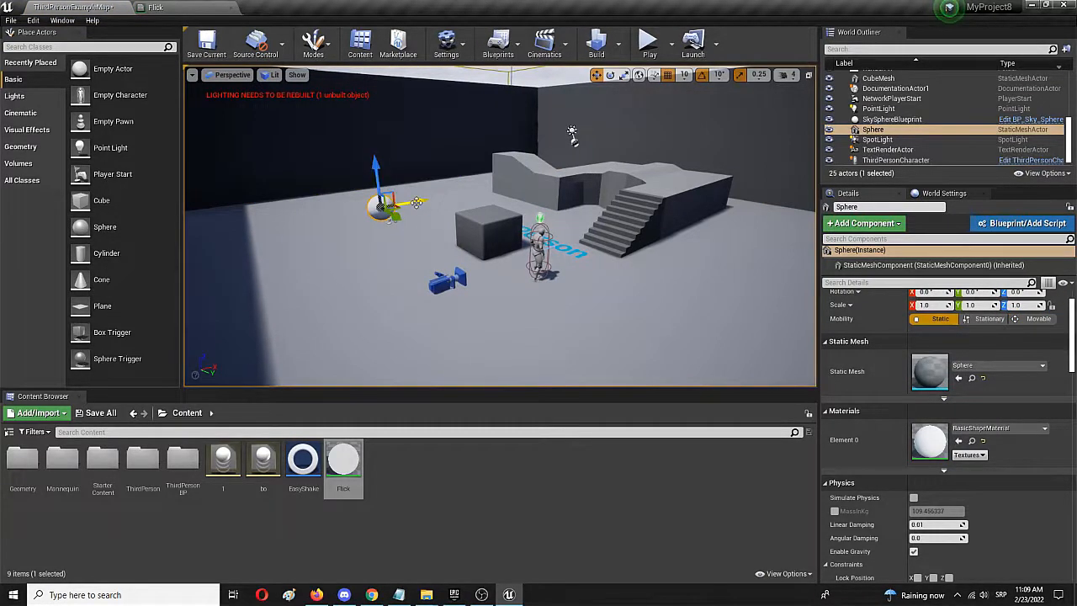
key("e")
key("w")
left_click_drag(394, 207, 577, 289)
left_click(578, 289)
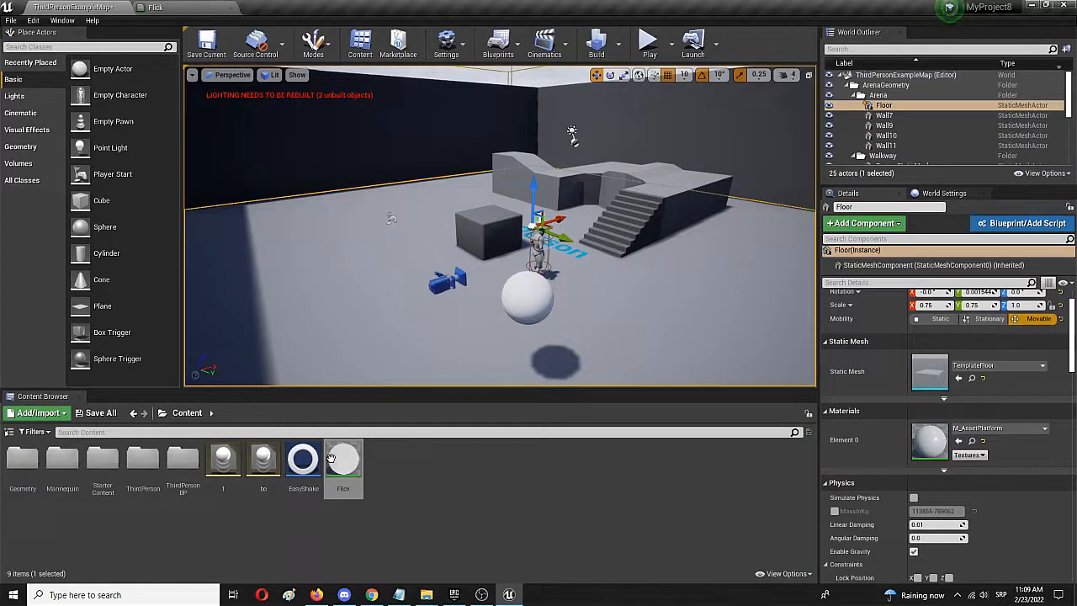
left_click_drag(345, 460, 535, 301)
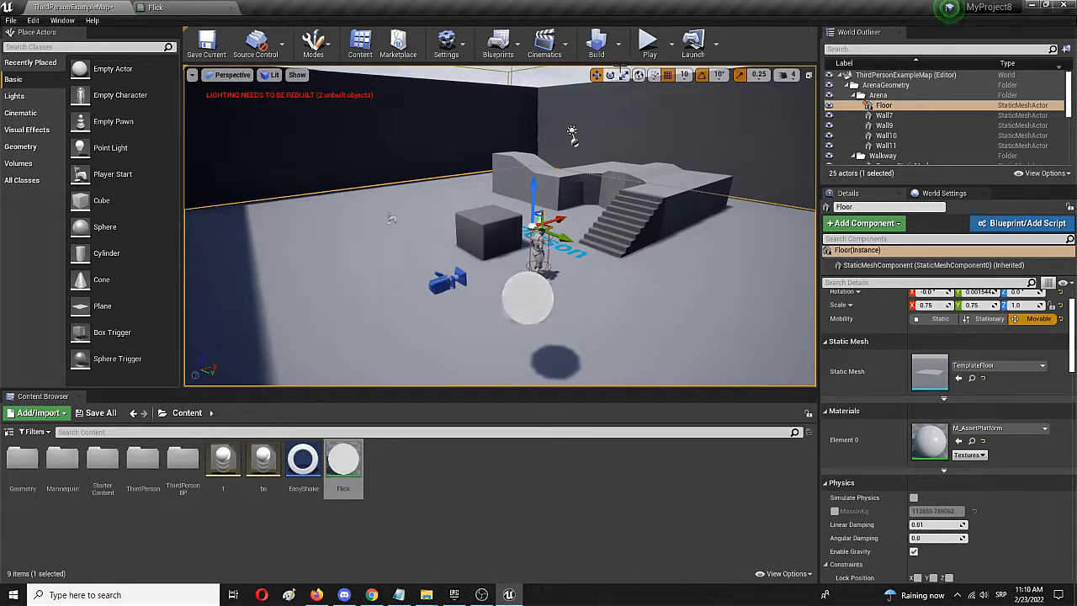
Play the level and run the character around the sphere to check how the Flick material looks, ending the play session when done.
left_click(649, 48)
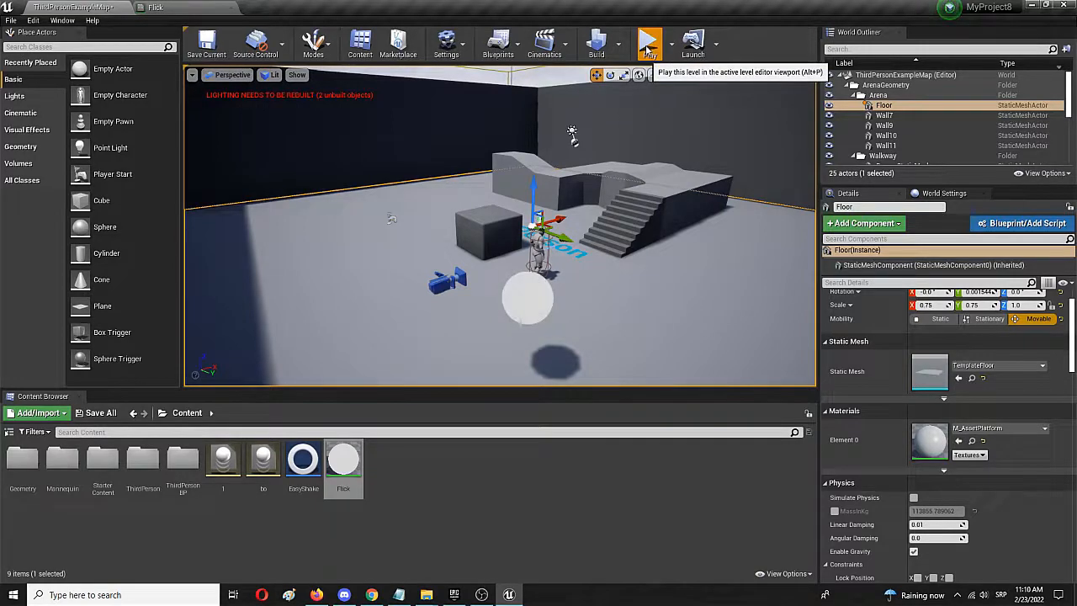
key("d")
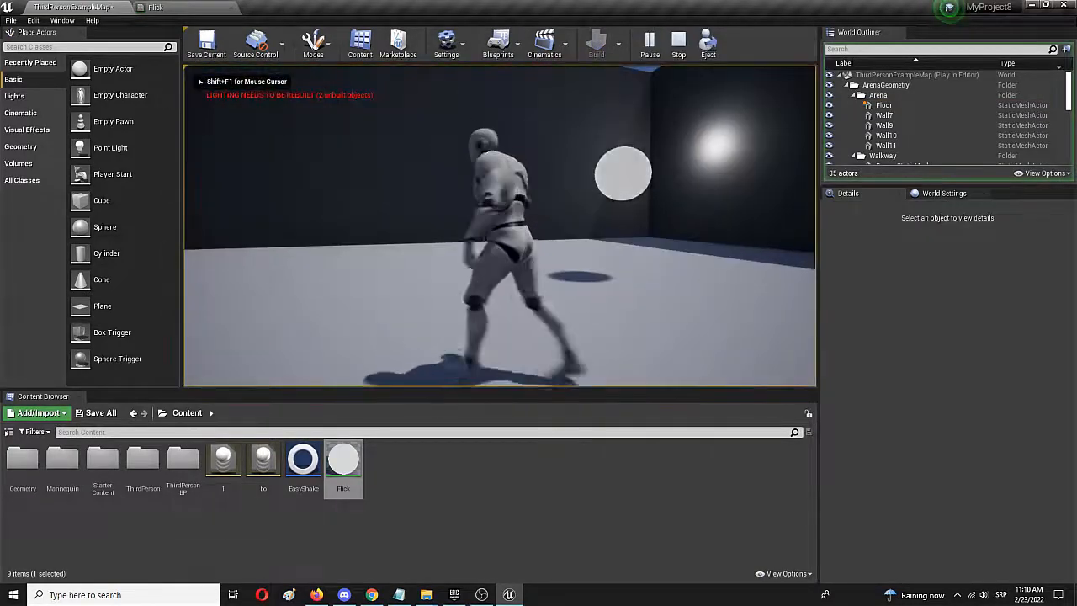
key("w")
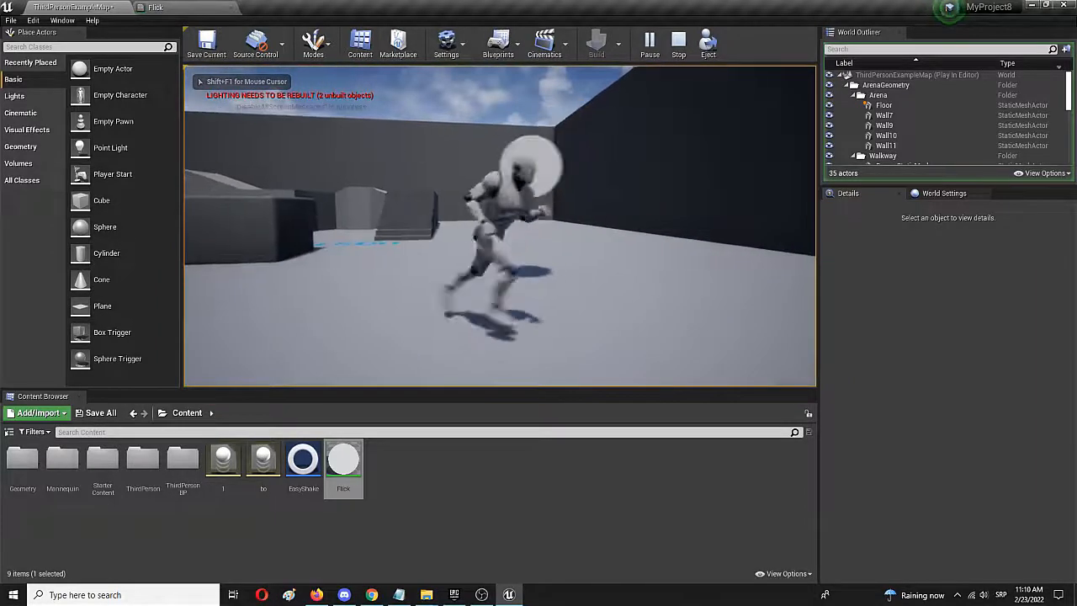
key("a")
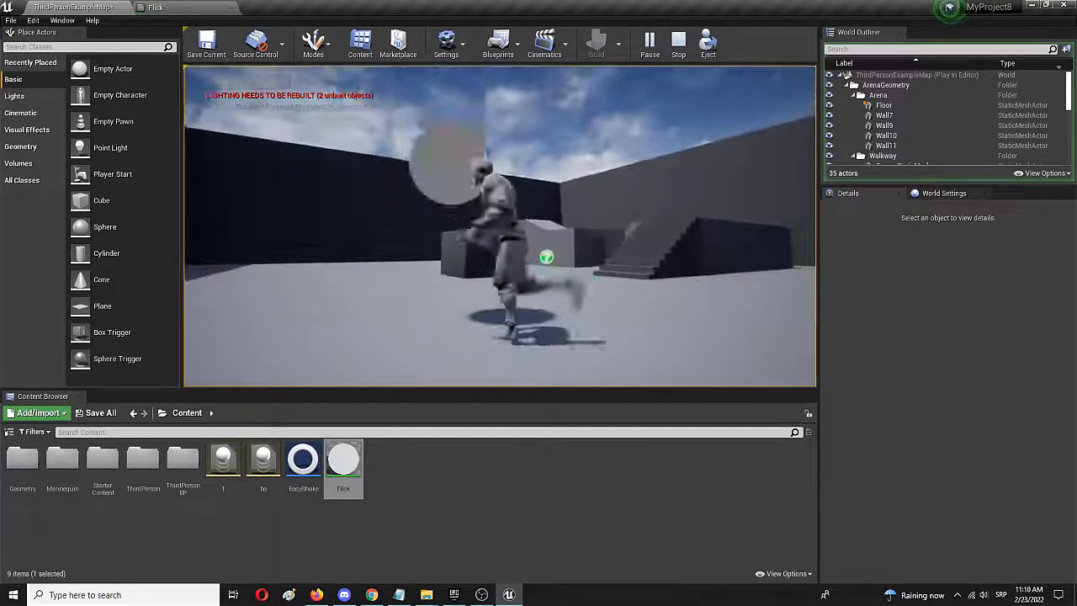
key("d")
key("a")
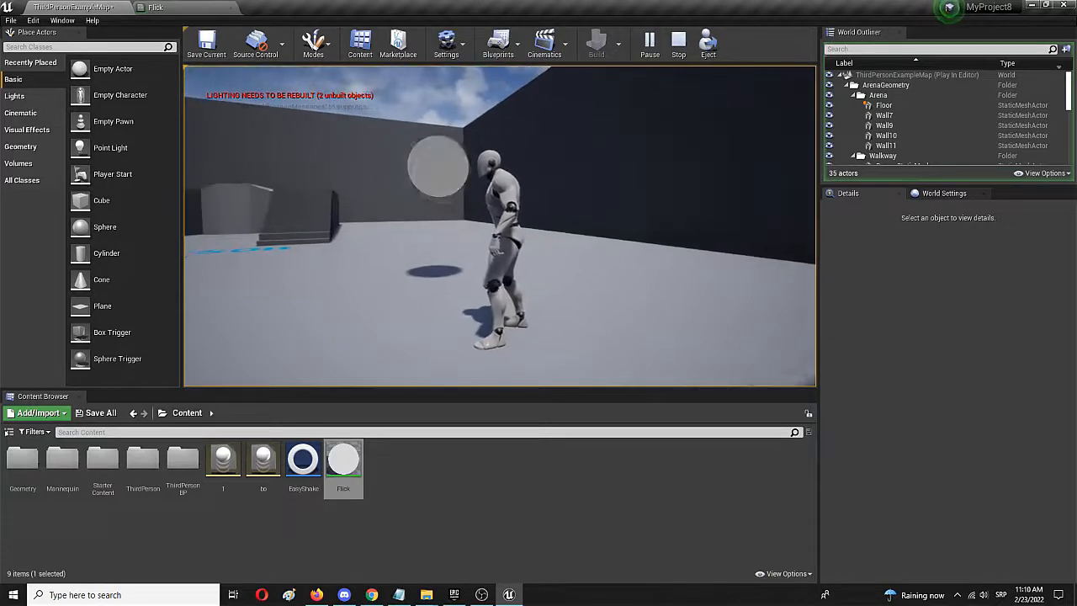
key("Escape")
right_click_drag(508, 190, 420, 286)
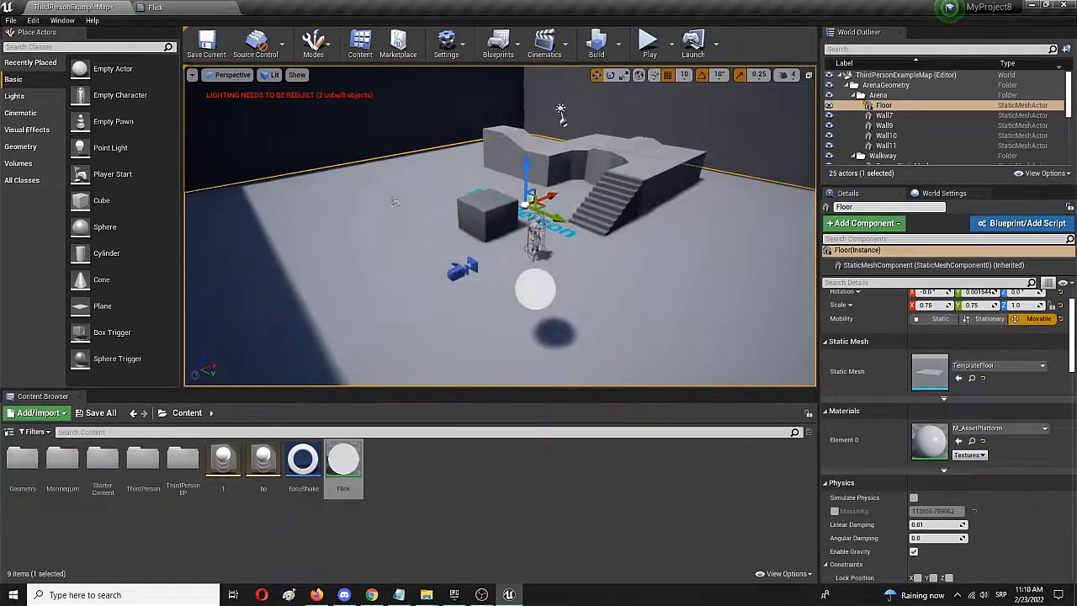
Change the Flick material's domain to Surface and return to the ThirdPersonExampleMap level.
left_click(160, 7)
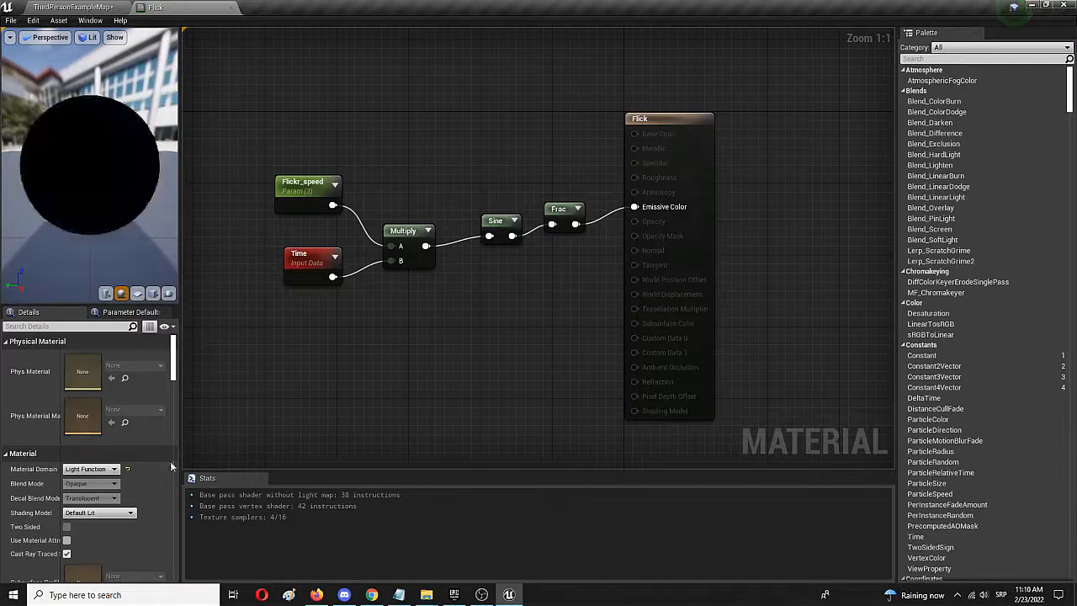
left_click(91, 469)
left_click(99, 482)
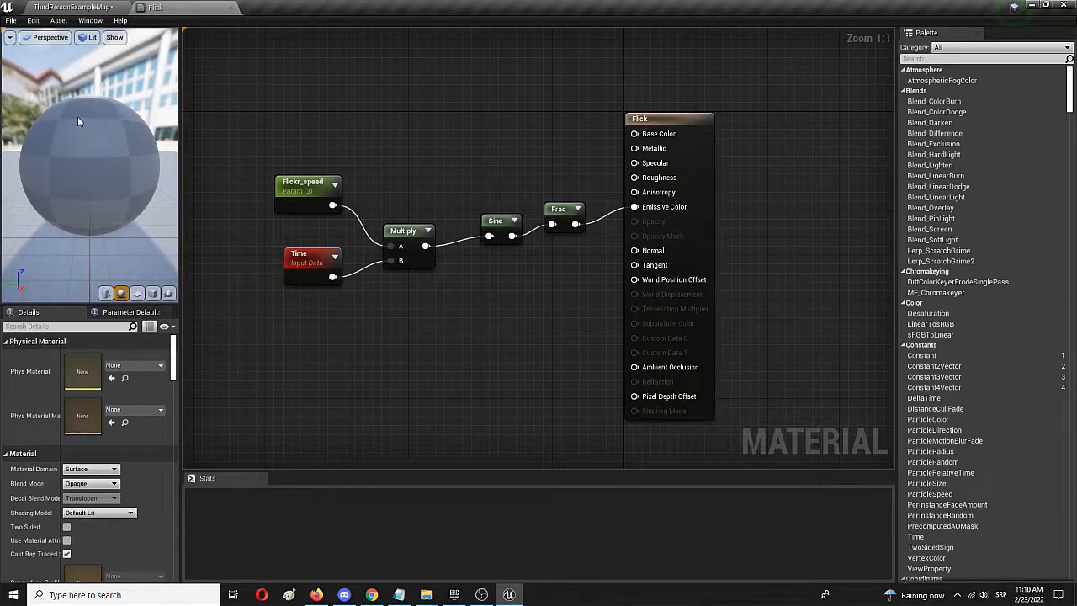
left_click(73, 8)
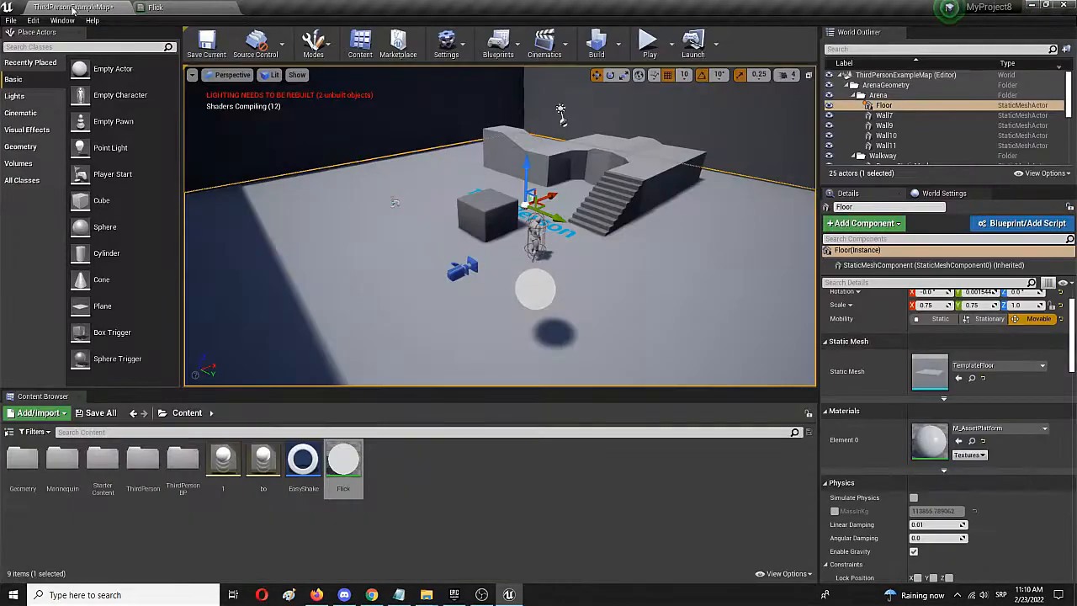